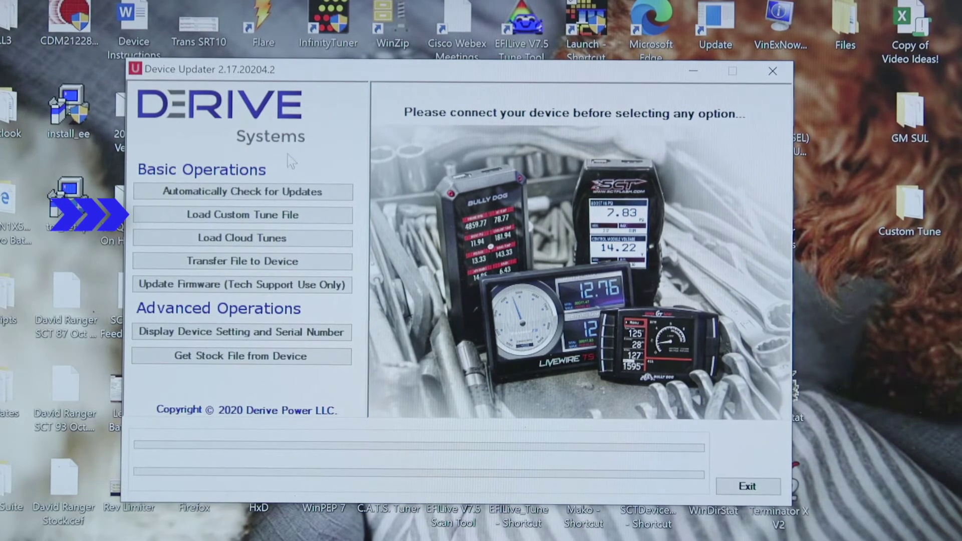
Start loading a custom tune and browse to the Custom Tune folder with Custom_Tune_V1.cef.
left_click(254, 217)
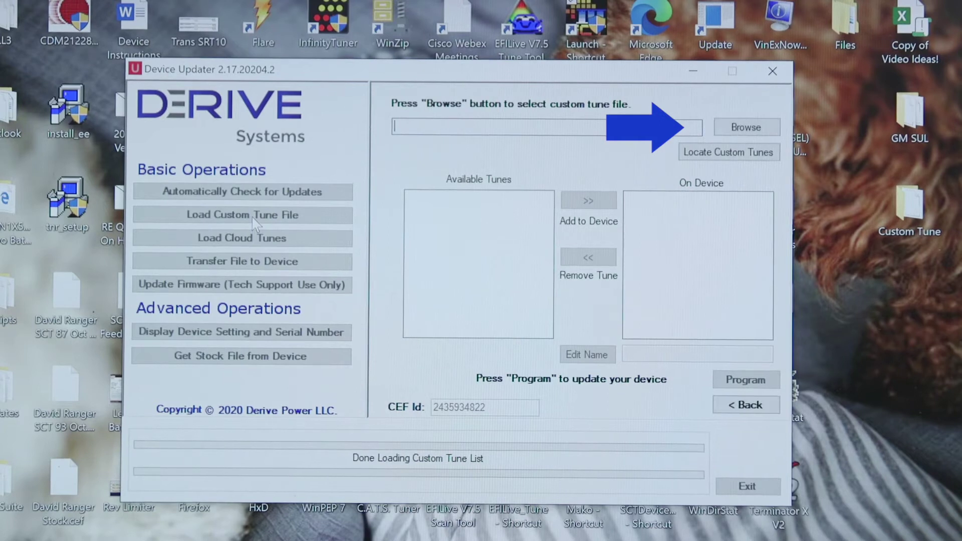
left_click(735, 128)
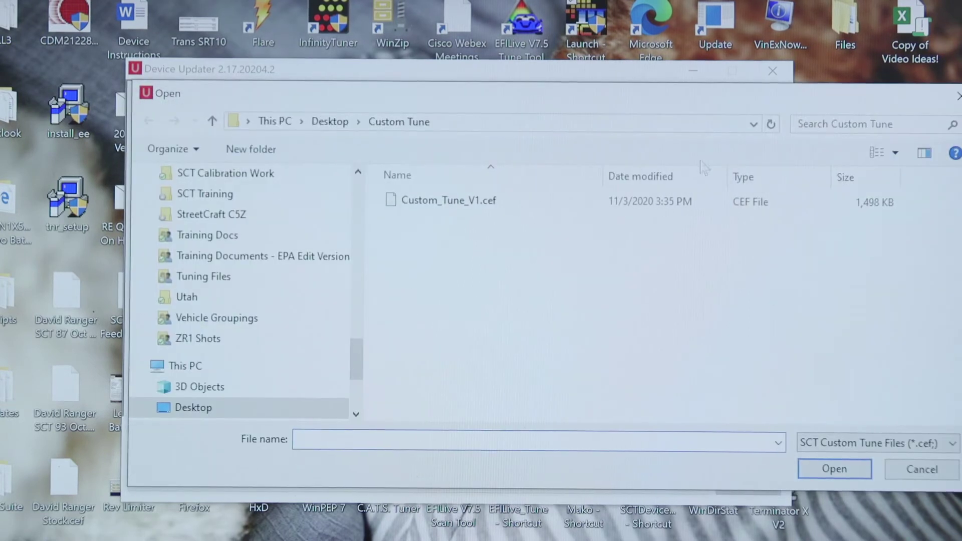
Load Custom_Tune_V1.cef into Available Tunes and add it to the On Device list.
left_click(477, 201)
double_click(477, 203)
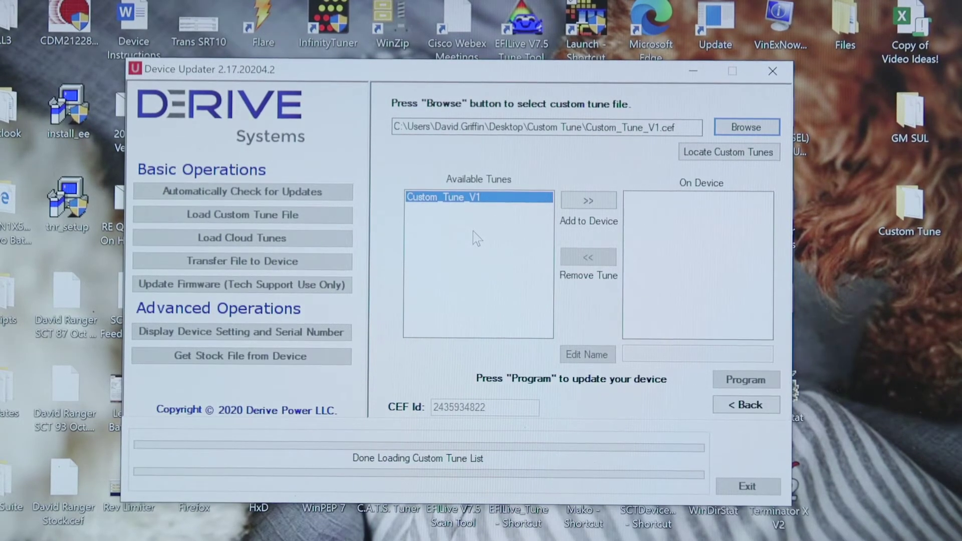
left_click(457, 198)
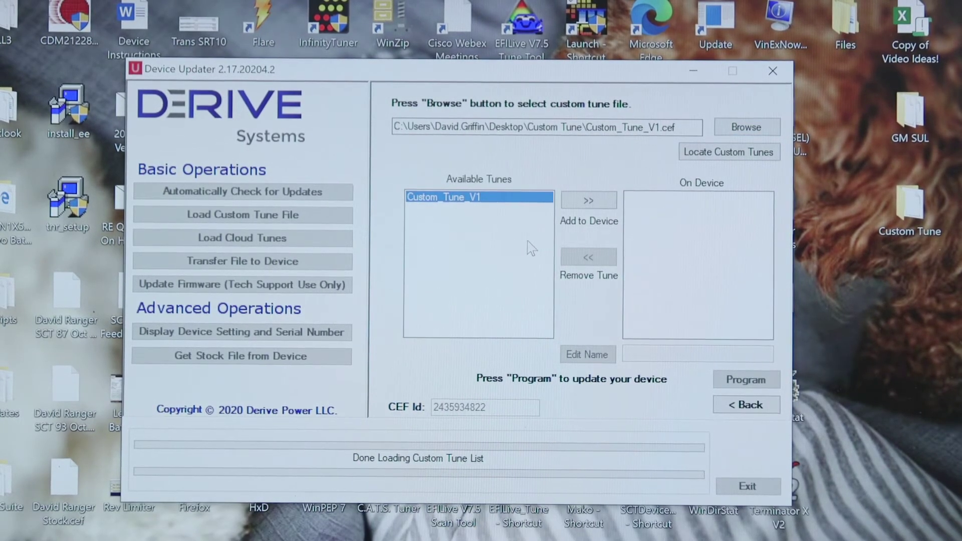
left_click(600, 202)
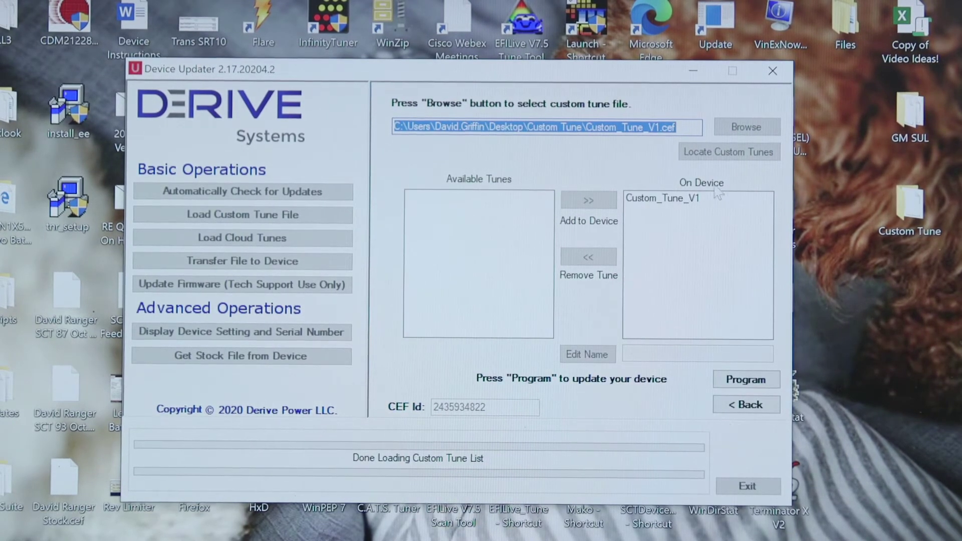
left_click(672, 198)
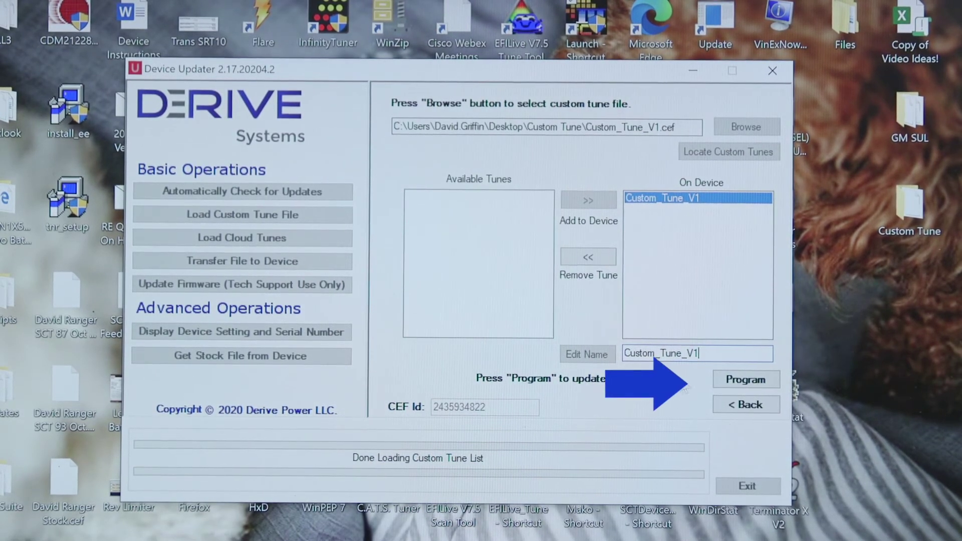
Program Custom_Tune_V1 from the device list onto the tuner.
left_click(725, 385)
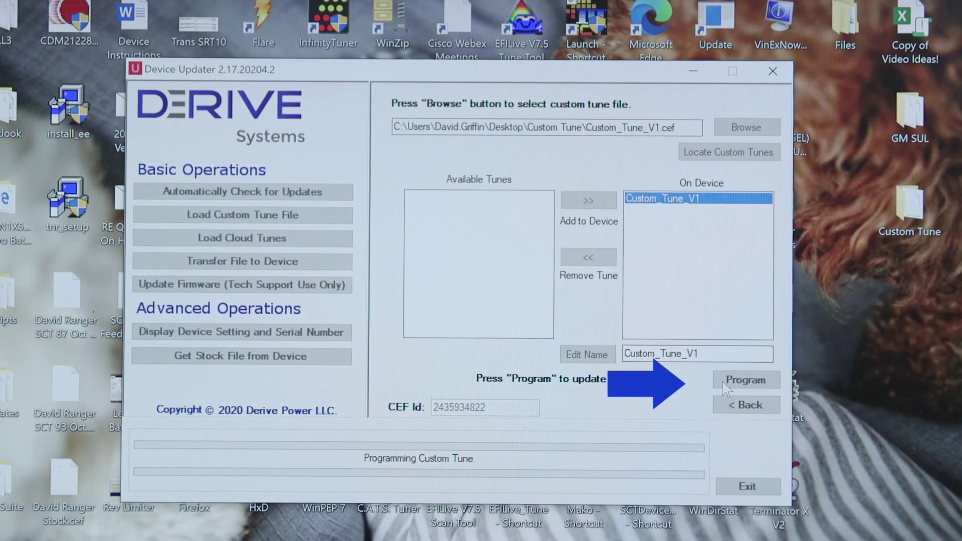